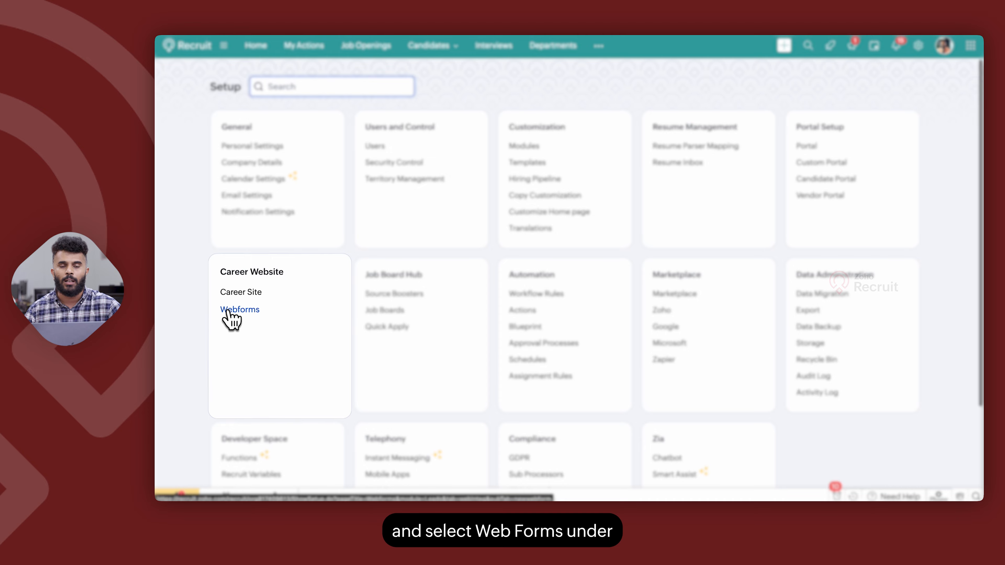
Open Webforms under Career Website, check the Candidates and MRF modules, and keep Candidates
click(229, 311)
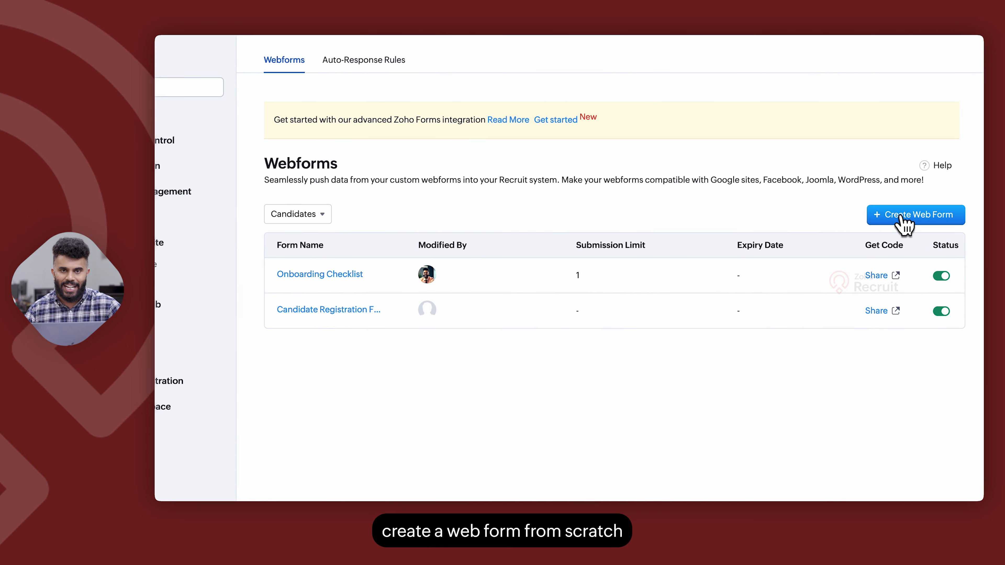
click(317, 216)
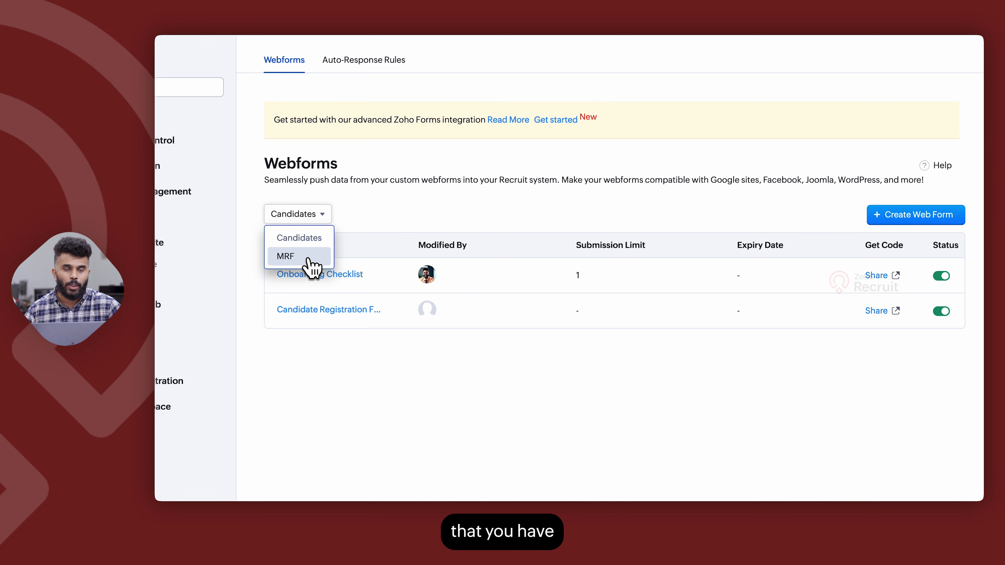
click(346, 392)
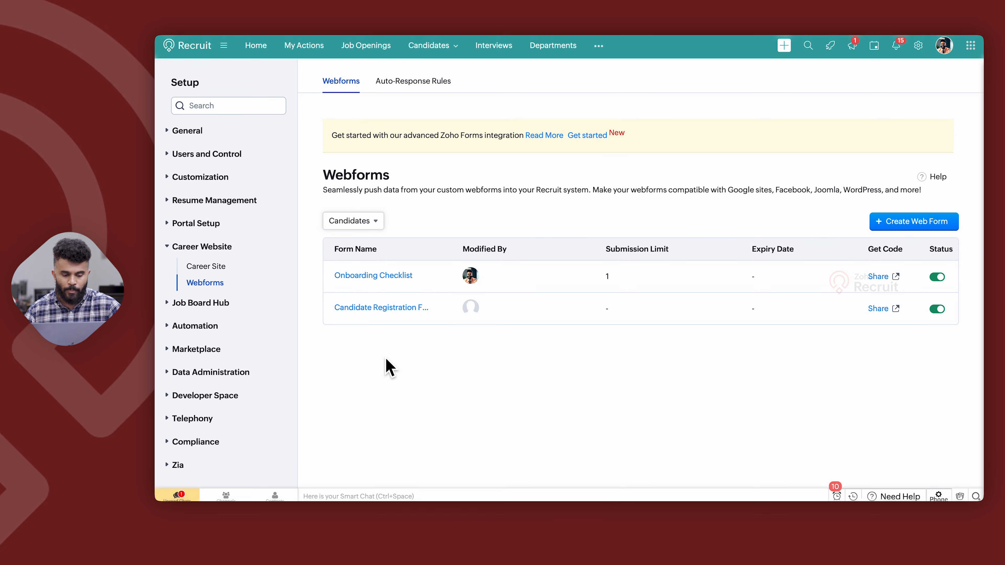
Open the Candidate Registration Form, glance at its Layouts and Appearance panels, and scroll its fields
click(363, 309)
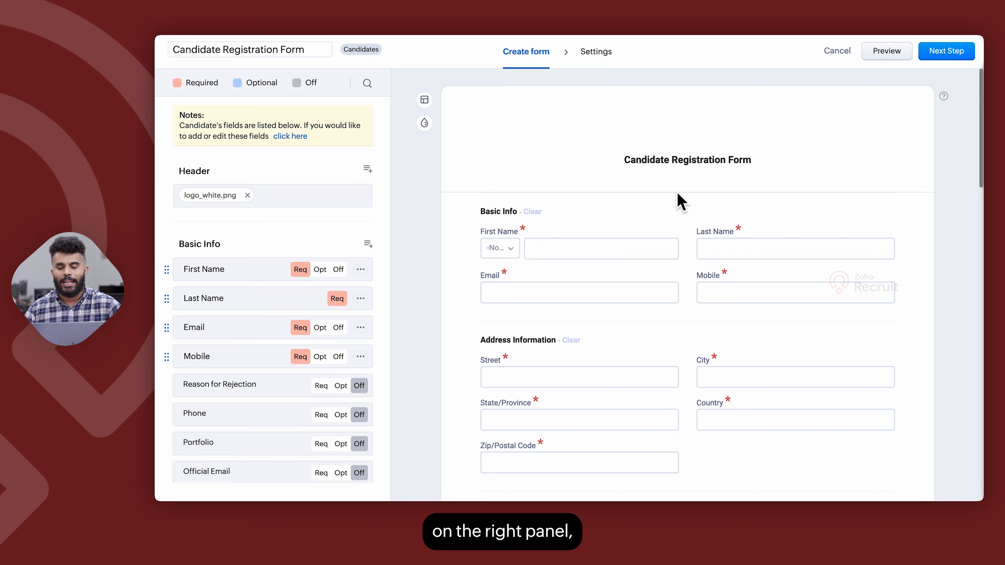
scroll(680, 202, down, 2)
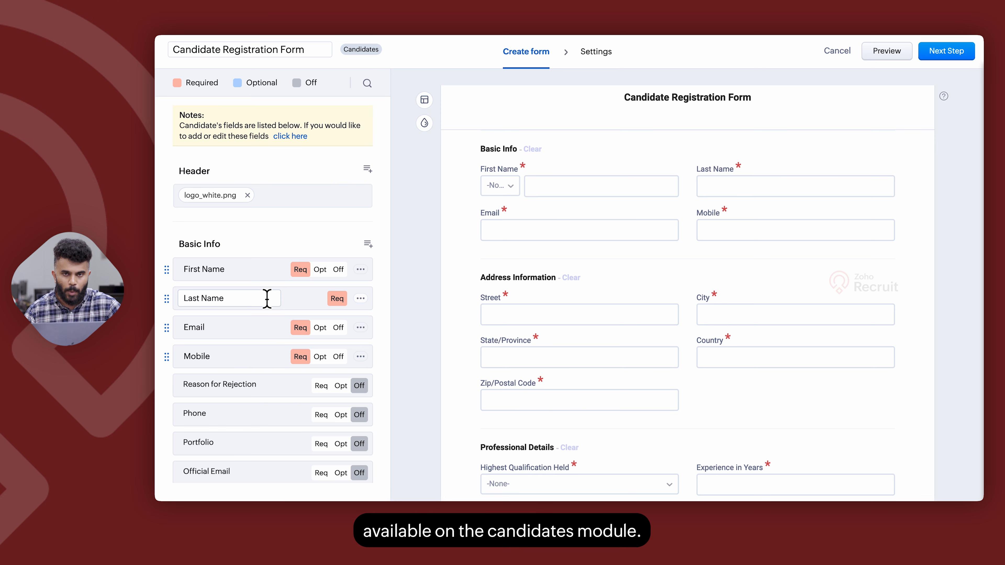
click(425, 100)
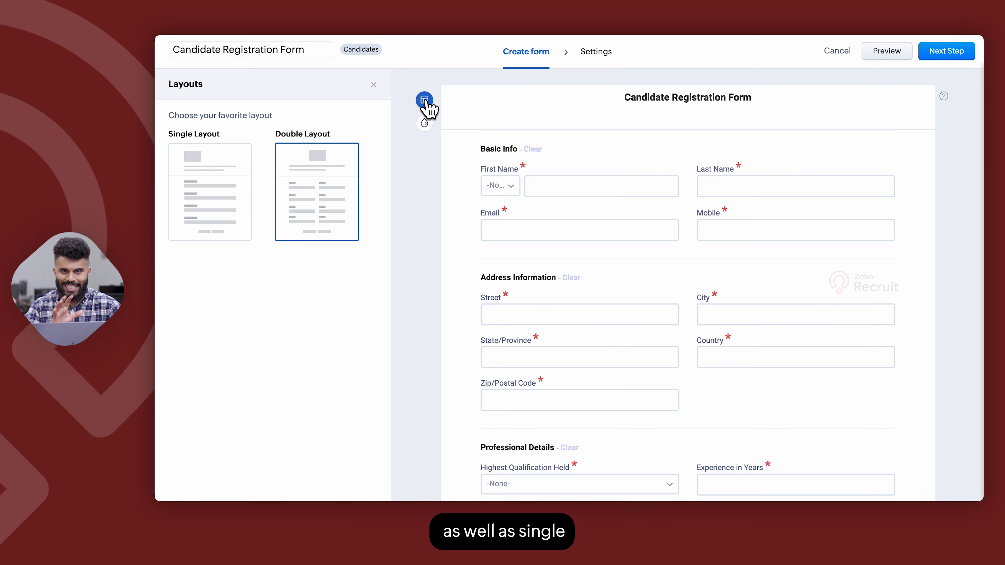
click(425, 124)
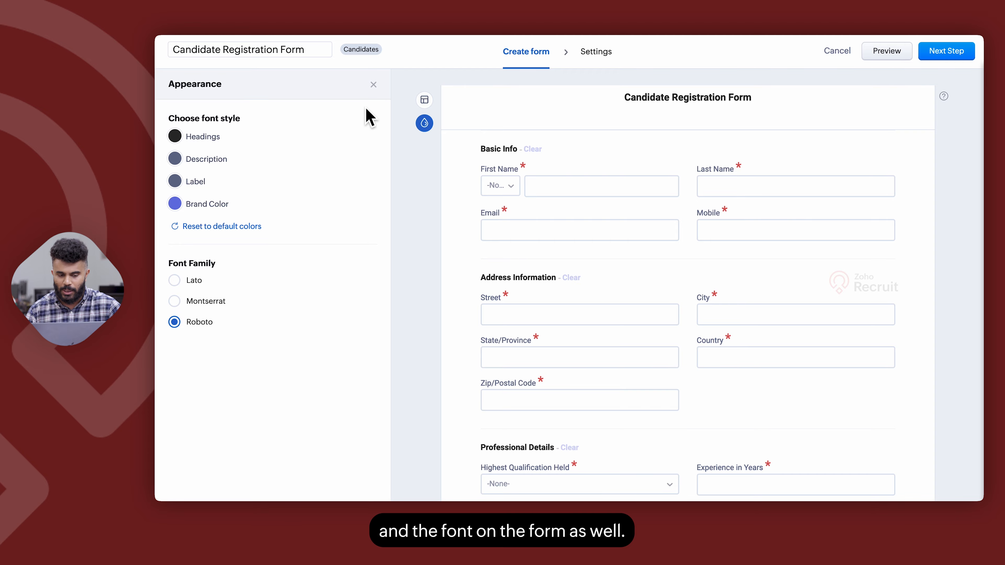
click(373, 84)
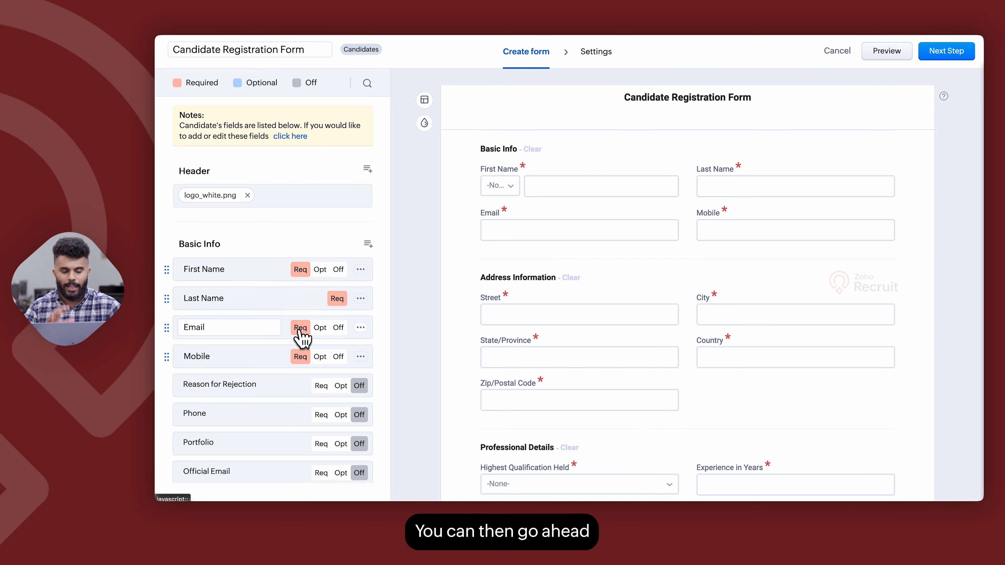
scroll(301, 336, down, 20)
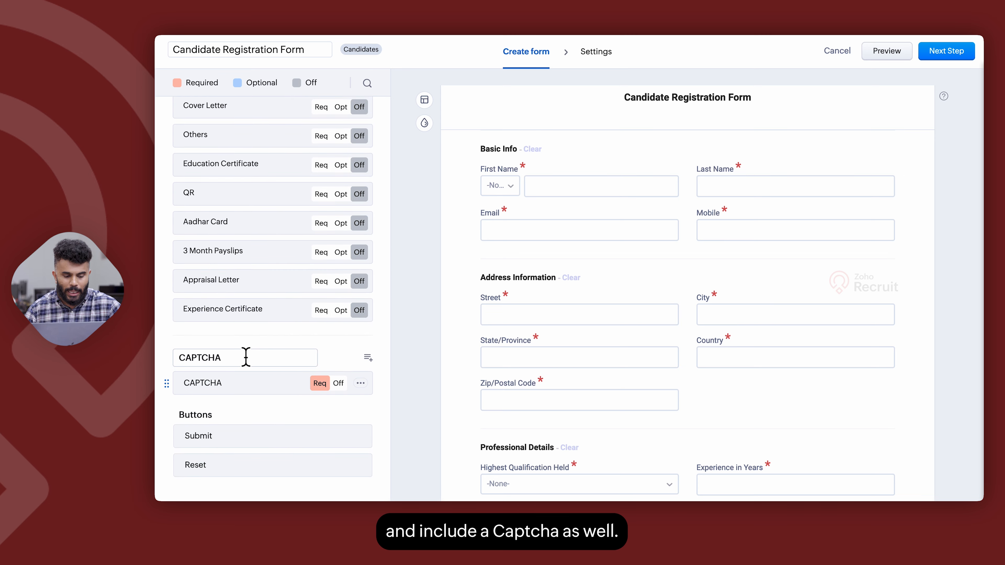
In form settings, keep English (United States) and assign owners via the Recruiter Ownership rule
click(947, 51)
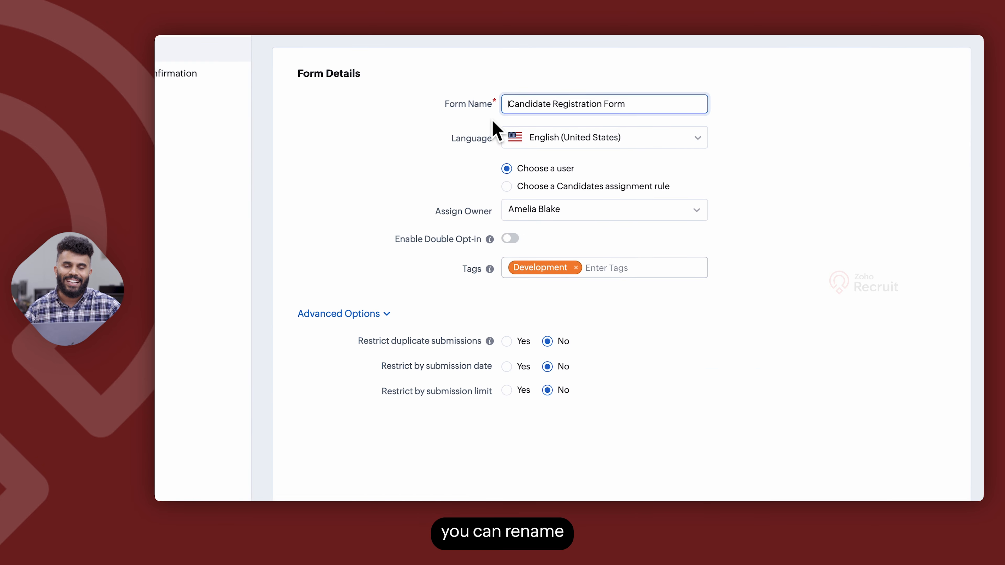
click(545, 141)
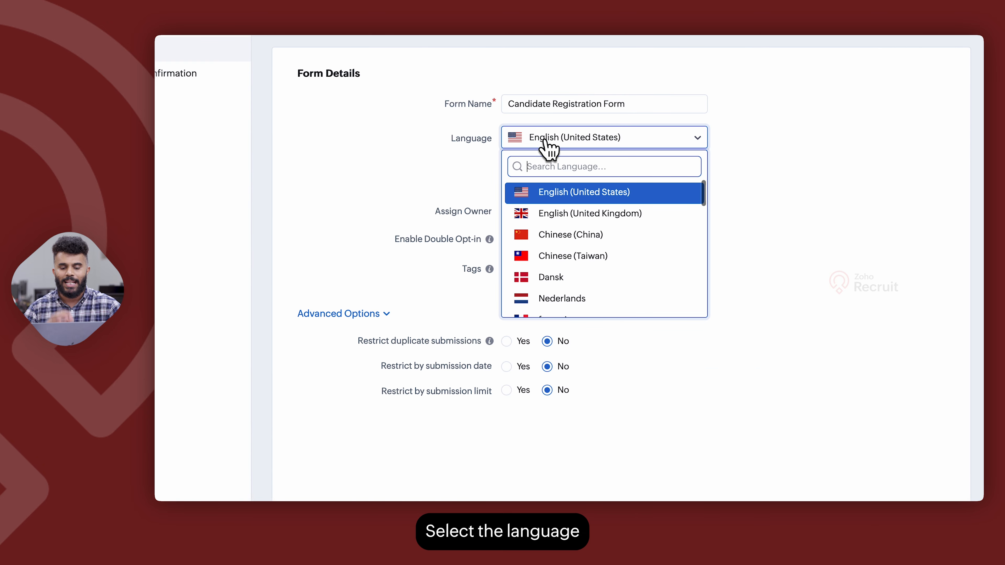
click(337, 149)
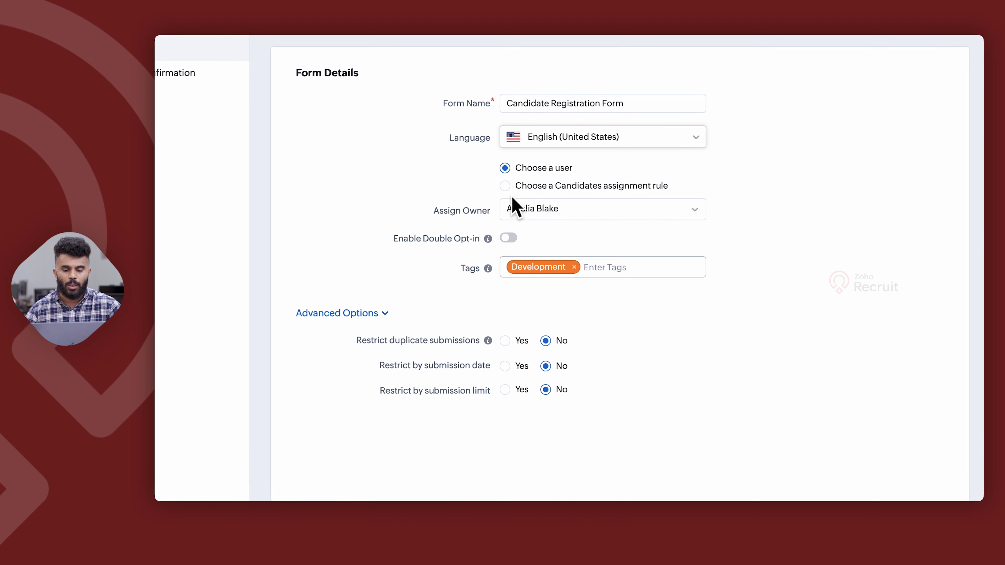
click(506, 186)
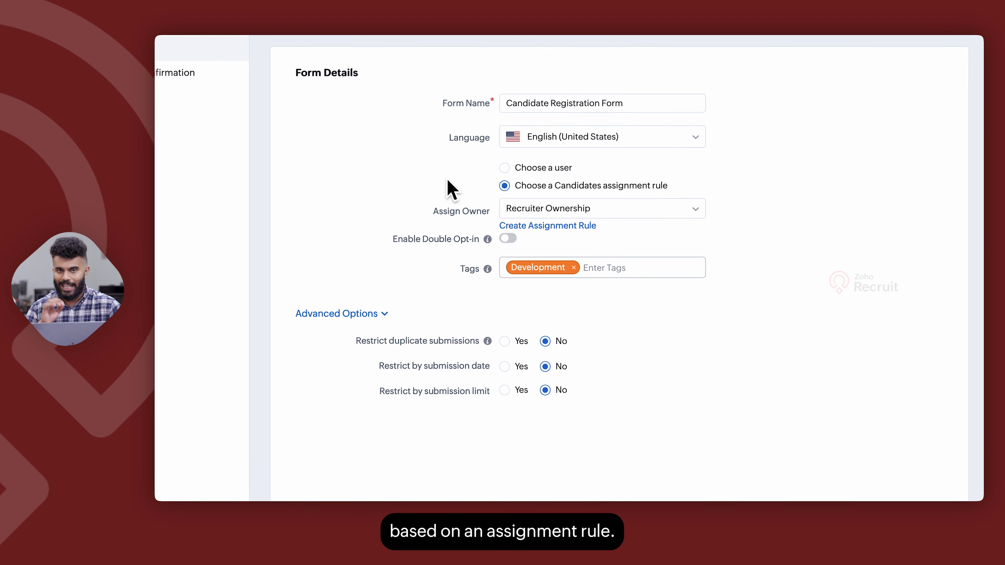
Leave Double Opt-in off after trying it, and review the tag suggestions
click(509, 238)
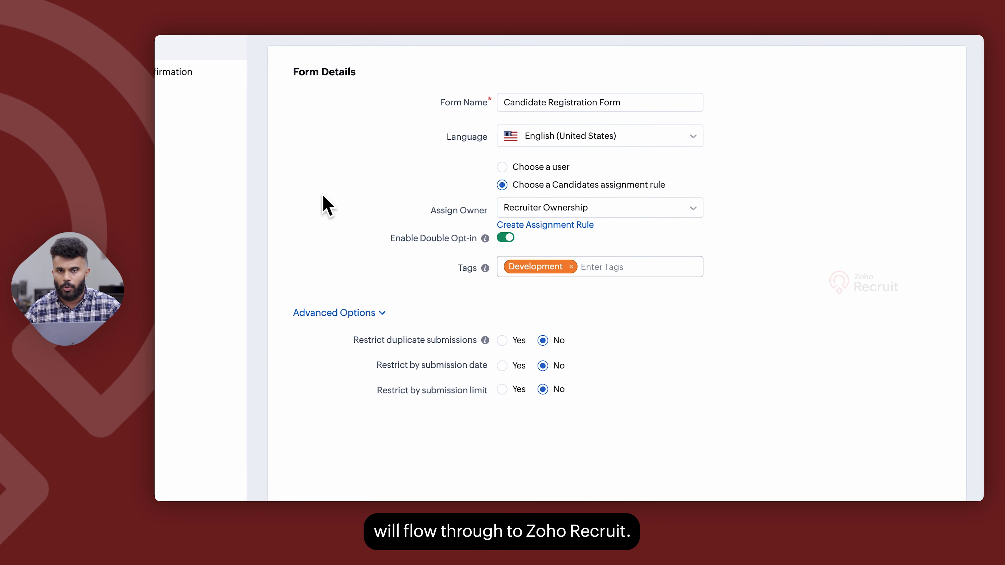
click(506, 238)
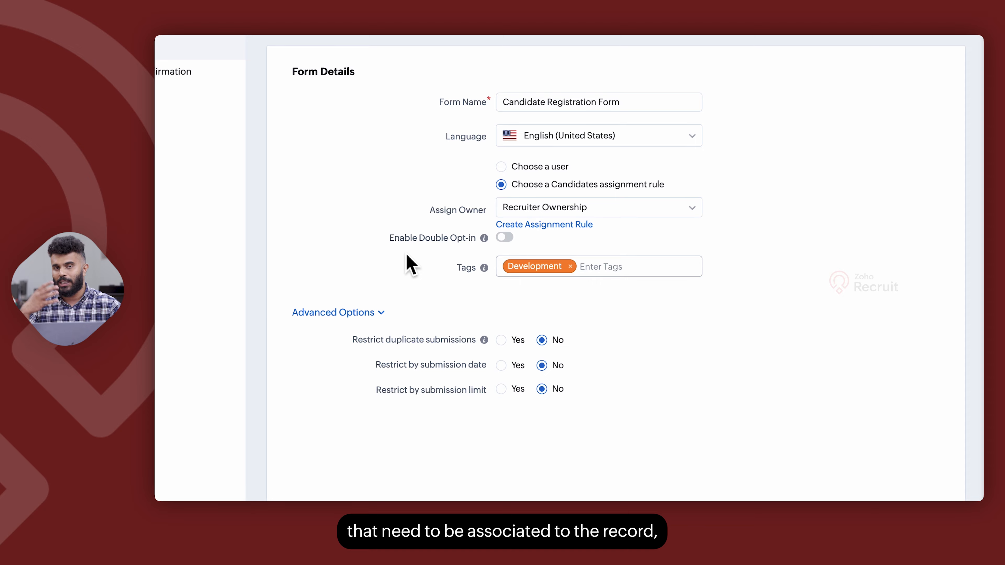
click(591, 273)
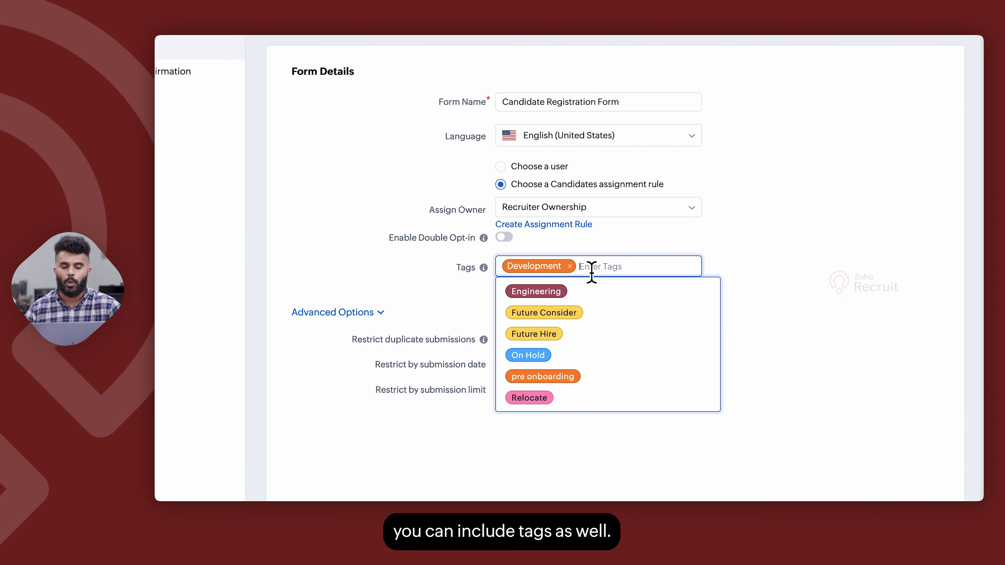
click(340, 311)
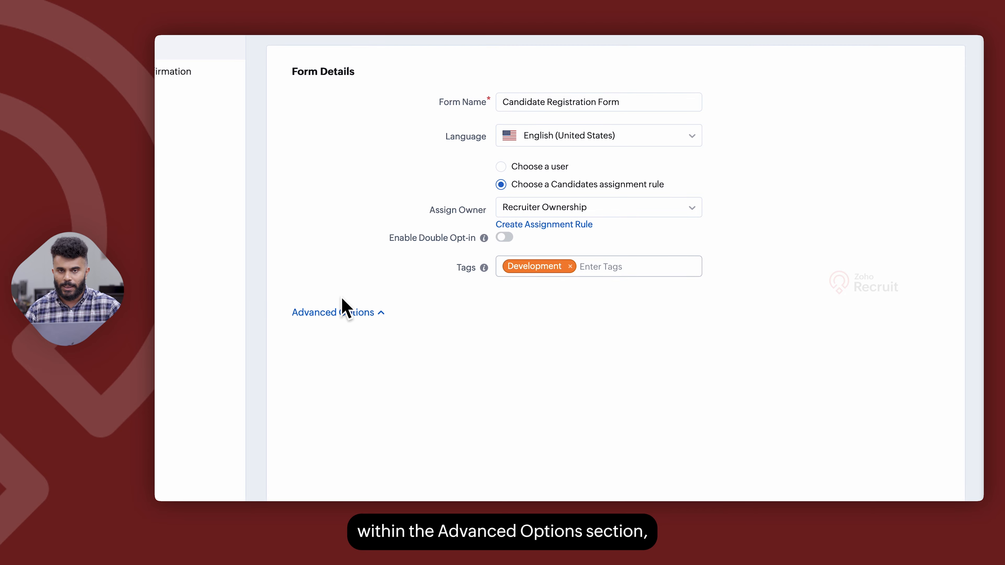
Enable duplicate, expiry-date and 100-submission restrictions, then show the Post-submission Confirmation settings
click(335, 315)
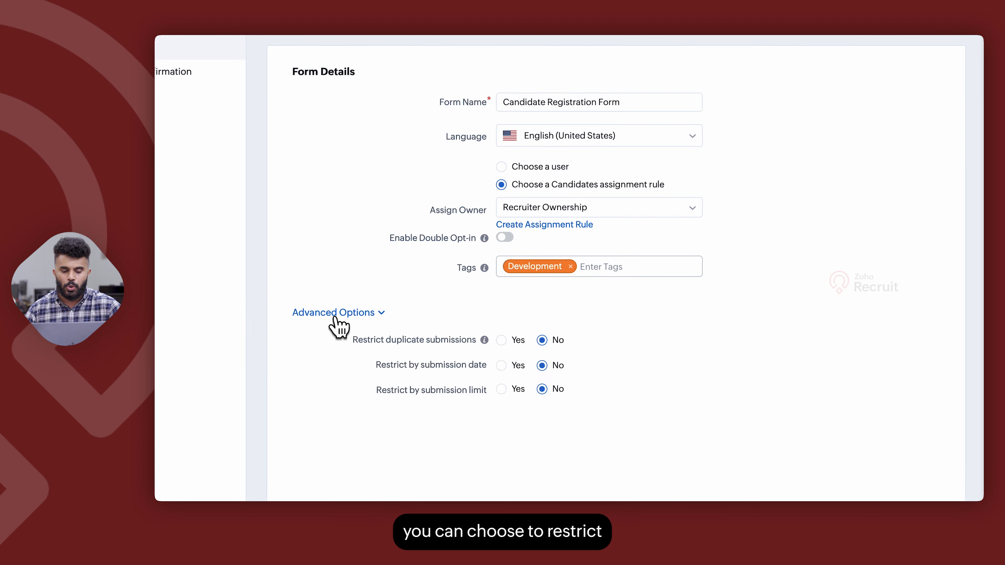
click(501, 340)
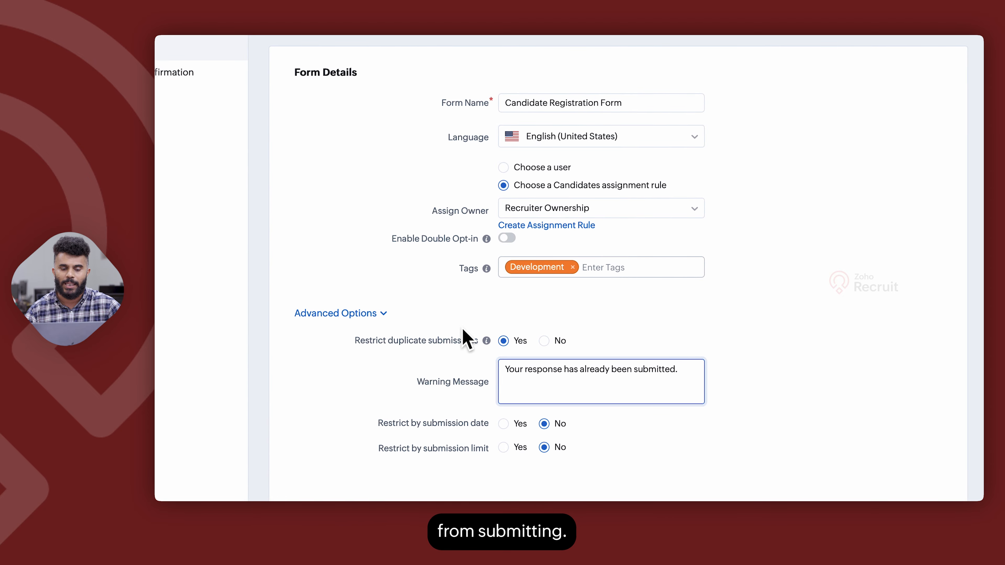
click(504, 424)
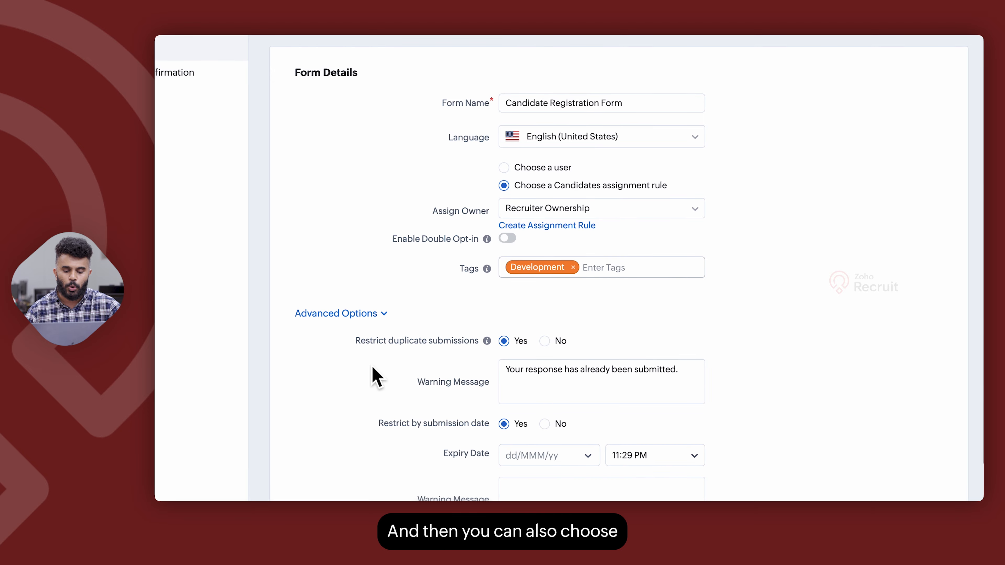
scroll(373, 367, down, 3)
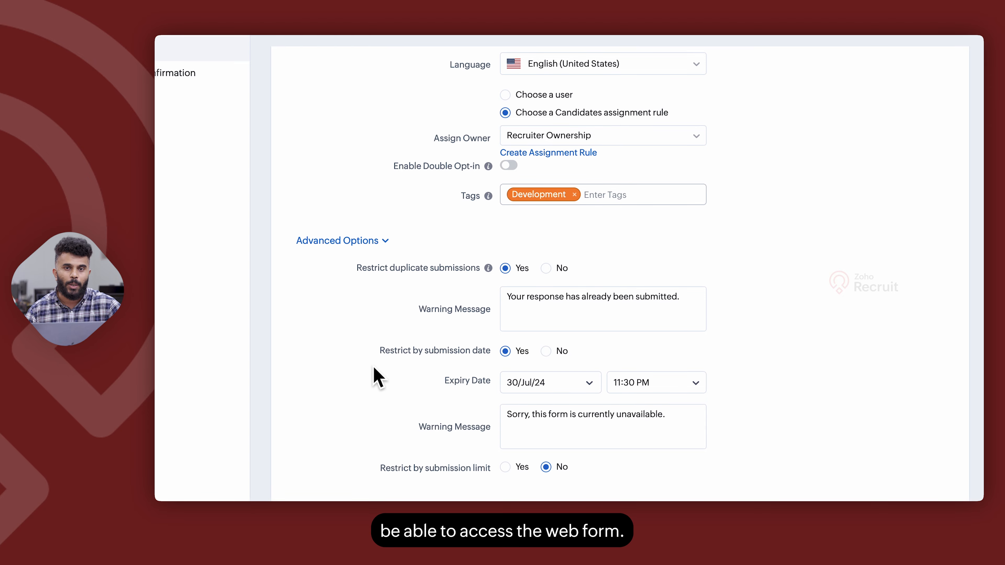
click(506, 467)
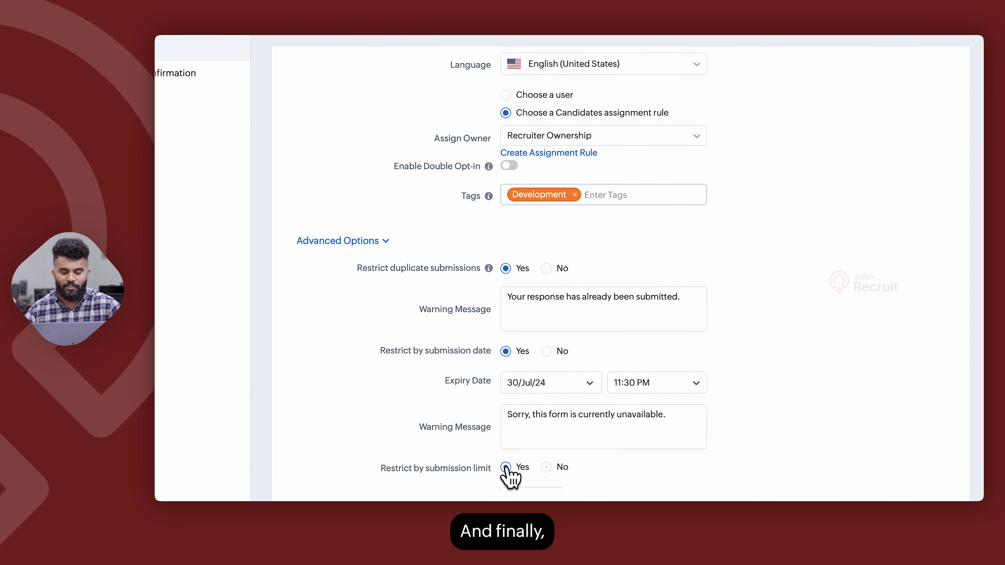
scroll(381, 393, down, 2)
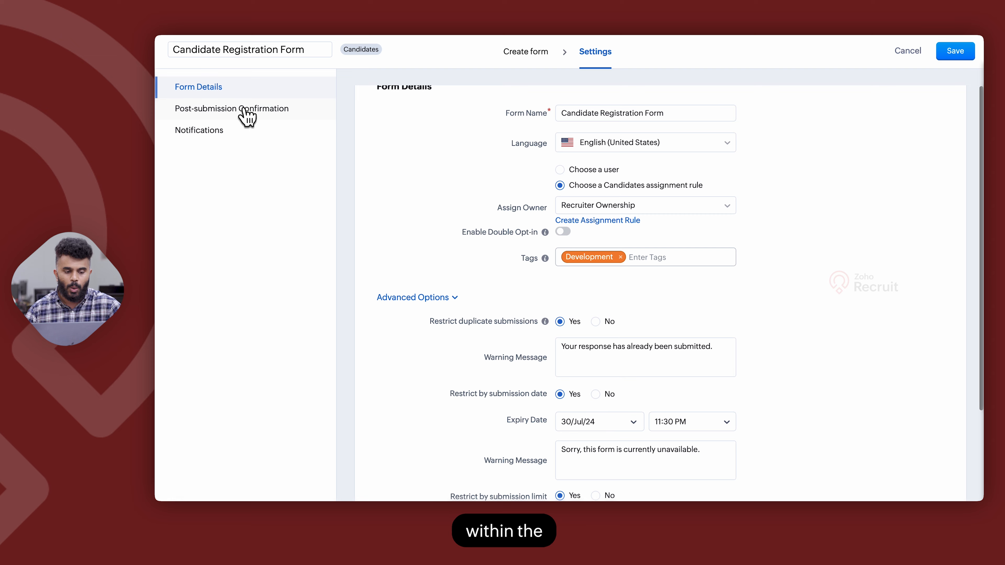
click(246, 117)
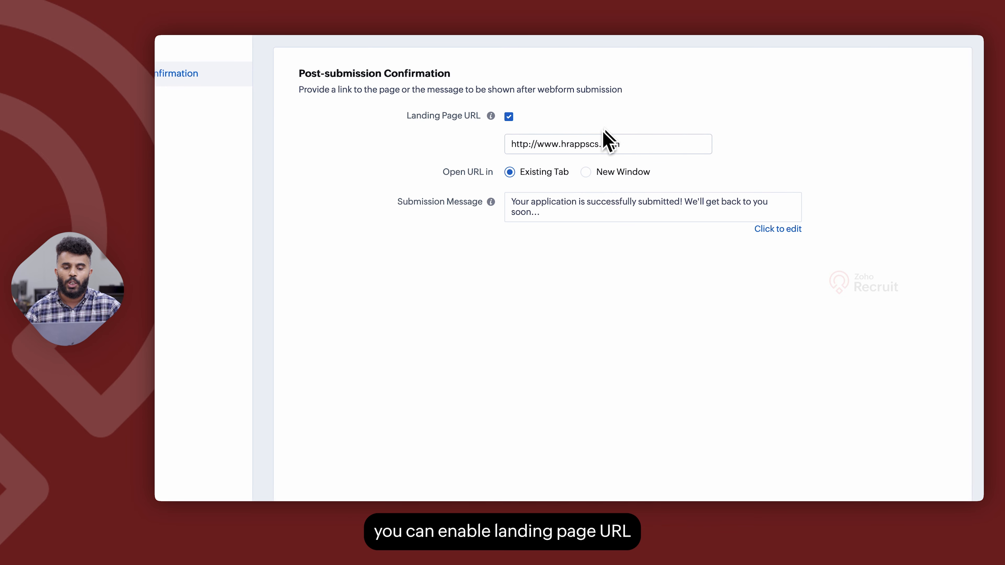
Inspect the Landing Page URL field and the editable Submission Message, then go to Notifications
click(528, 148)
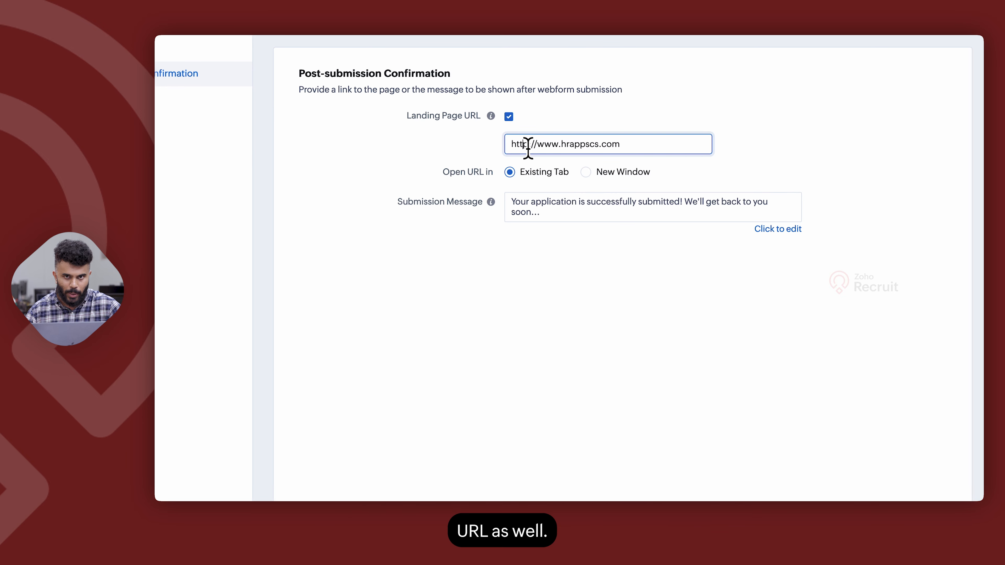
click(447, 154)
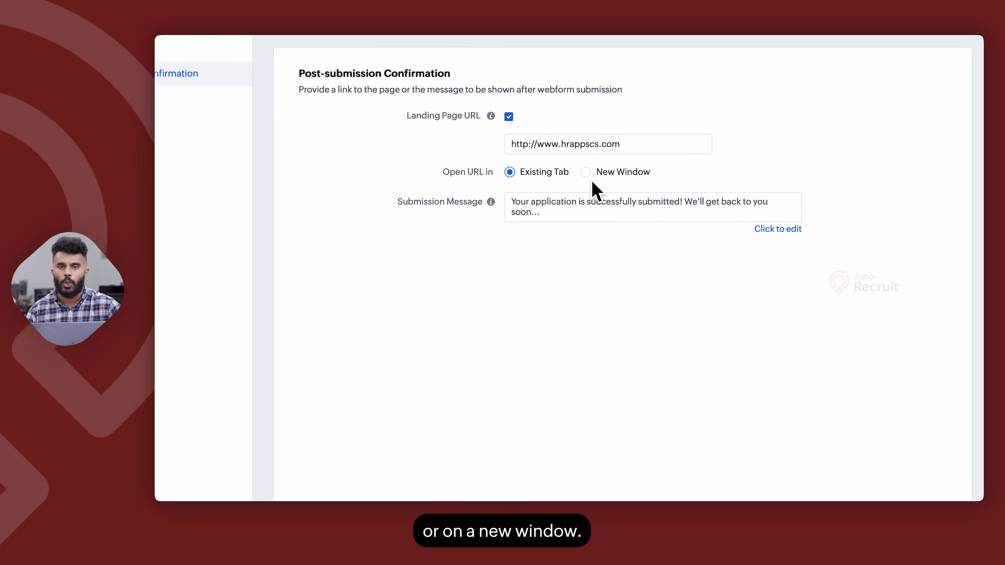
click(777, 229)
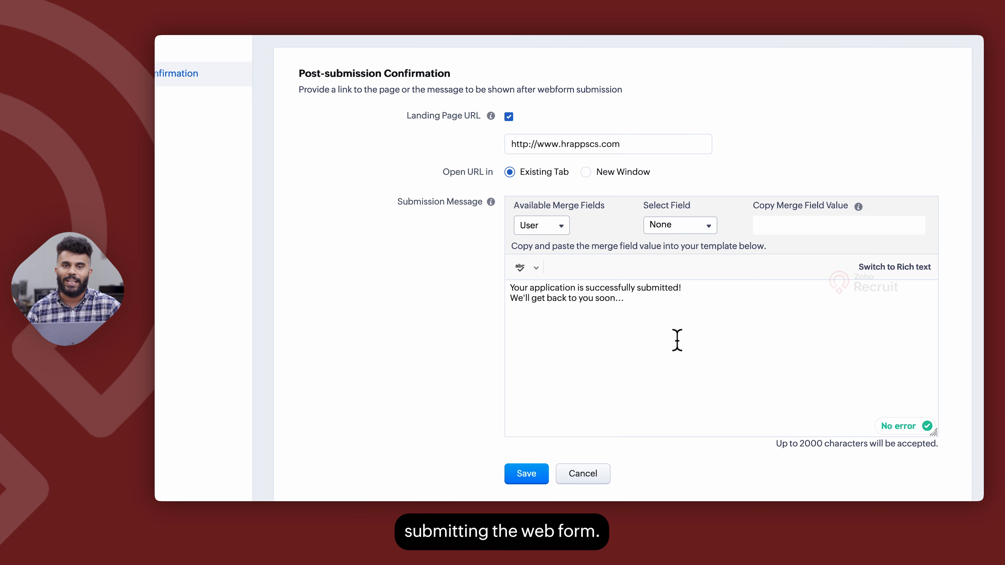
click(212, 132)
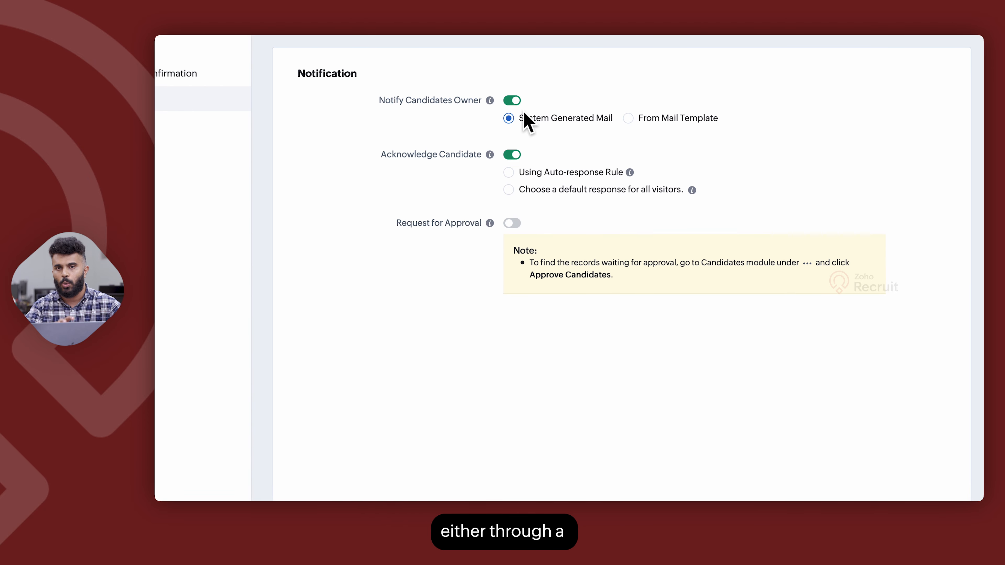
Notify owners from a mail template, send candidates one default response, and require approval
click(629, 119)
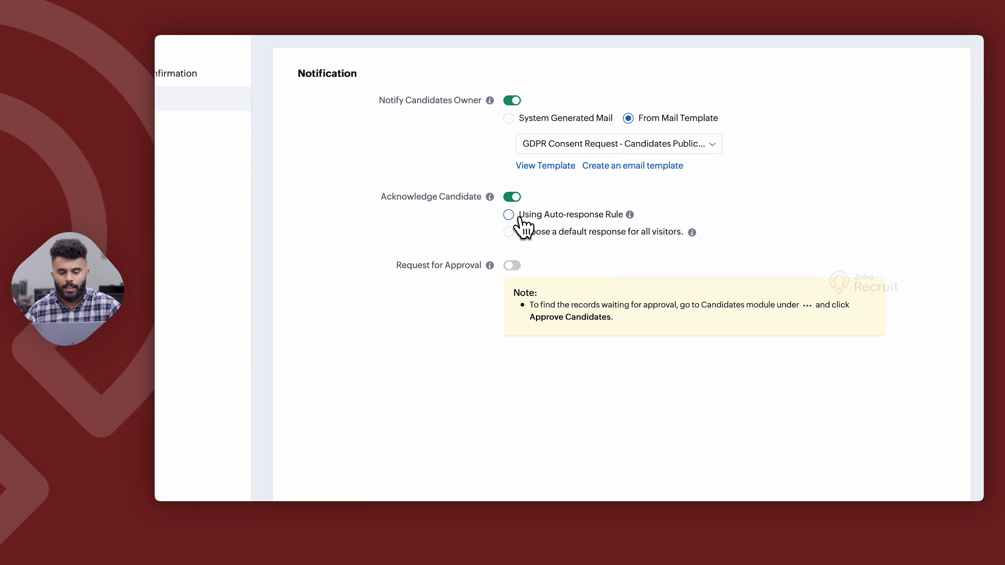
click(508, 215)
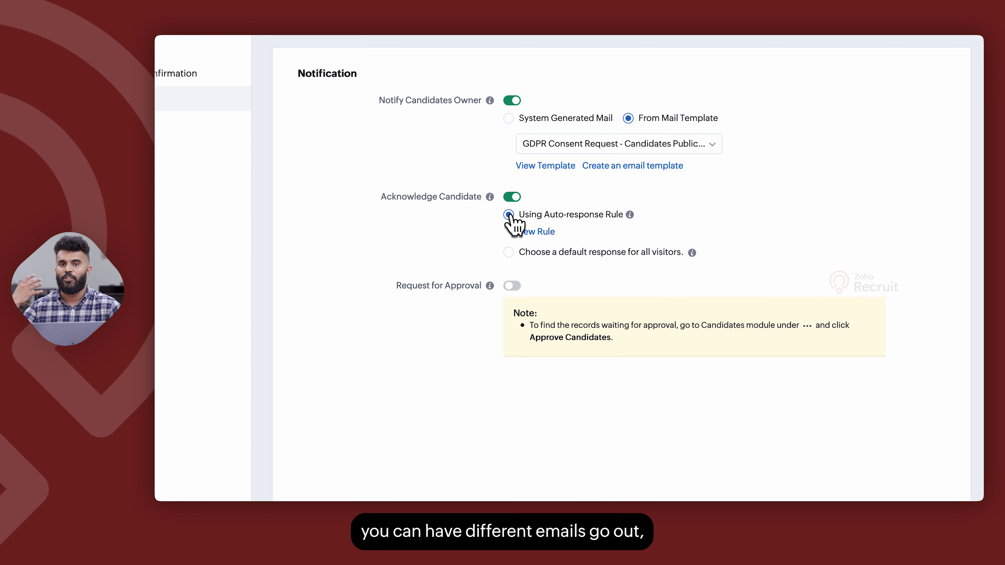
click(510, 254)
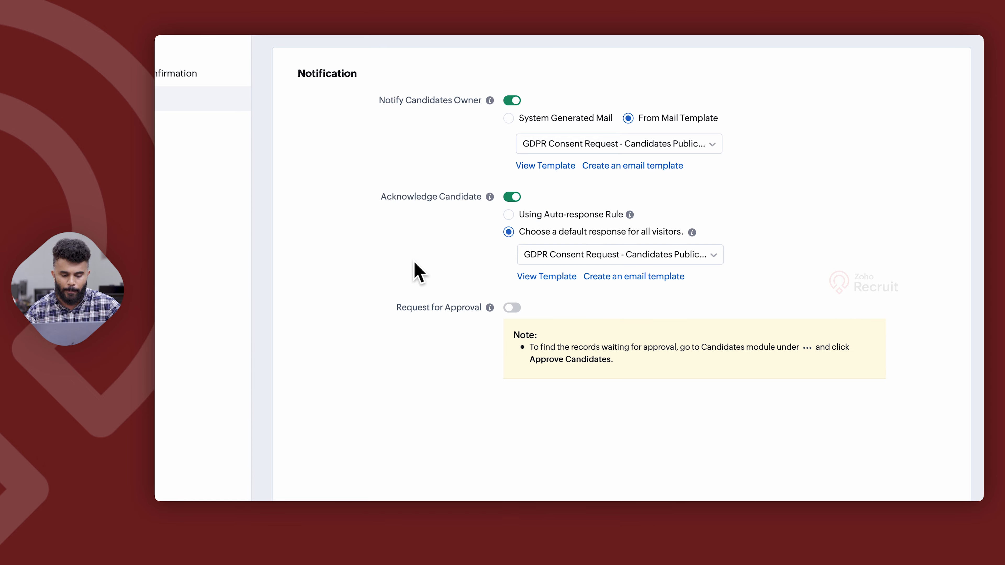
click(513, 309)
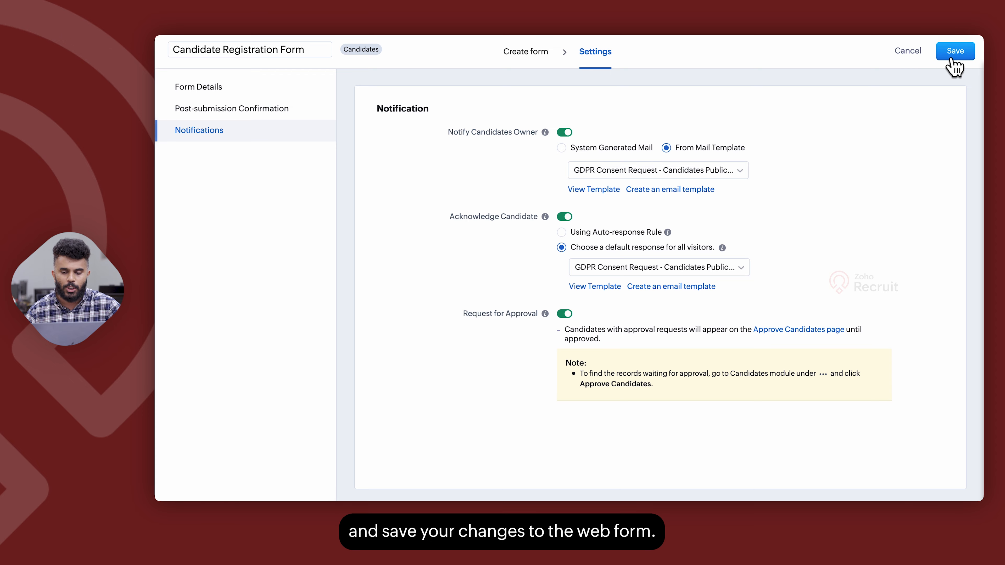
Leave the form editor without saving and open sharing for the Candidate Registration Form
click(909, 53)
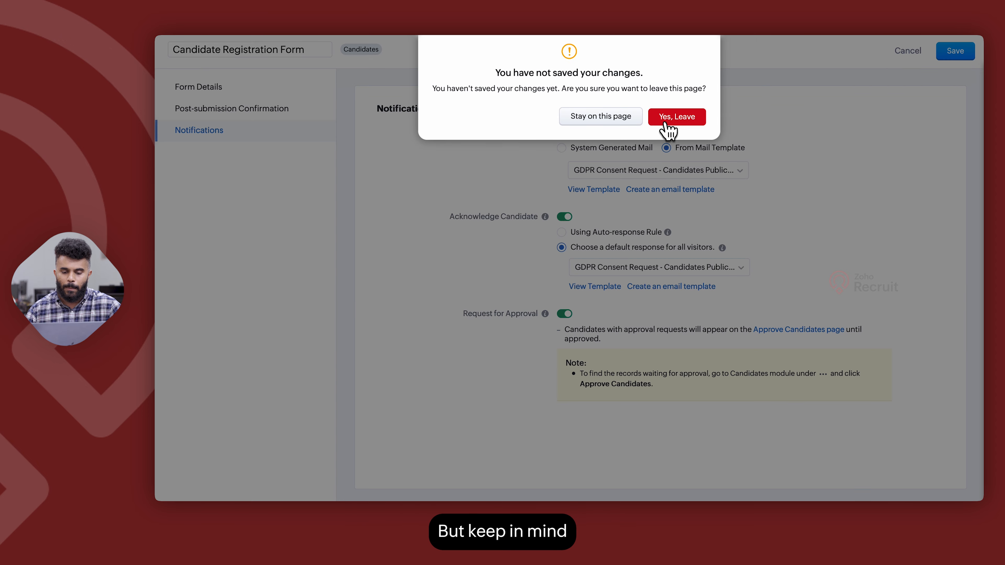
click(676, 116)
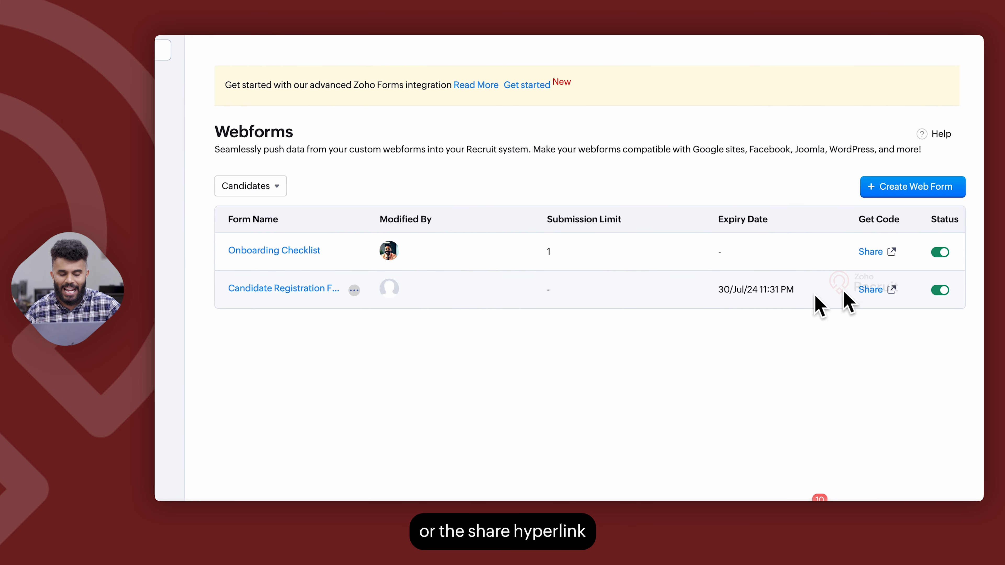
click(873, 292)
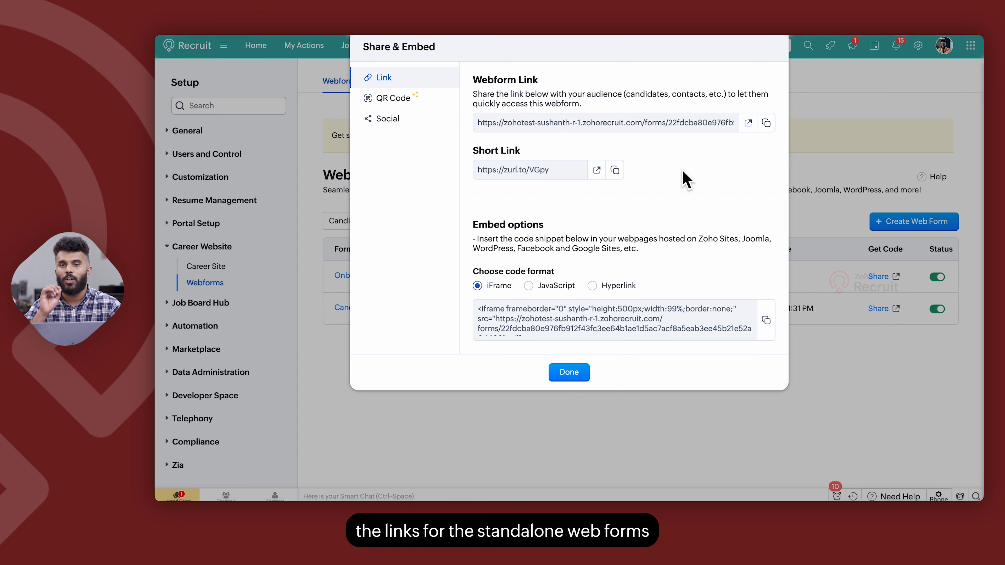
Preview the form through its short link, then reopen sharing and display the QR code
click(598, 170)
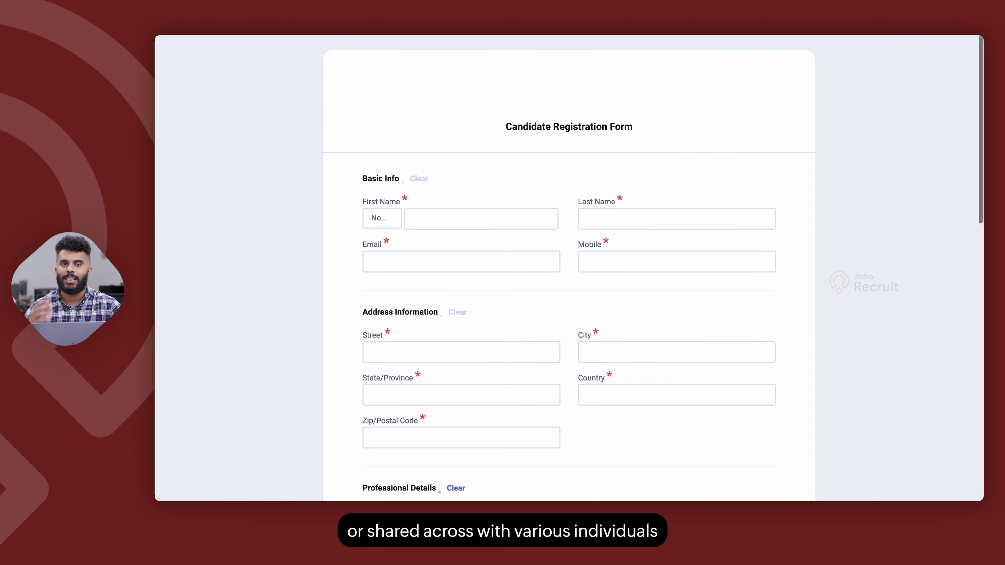
scroll(415, 139, down, 8)
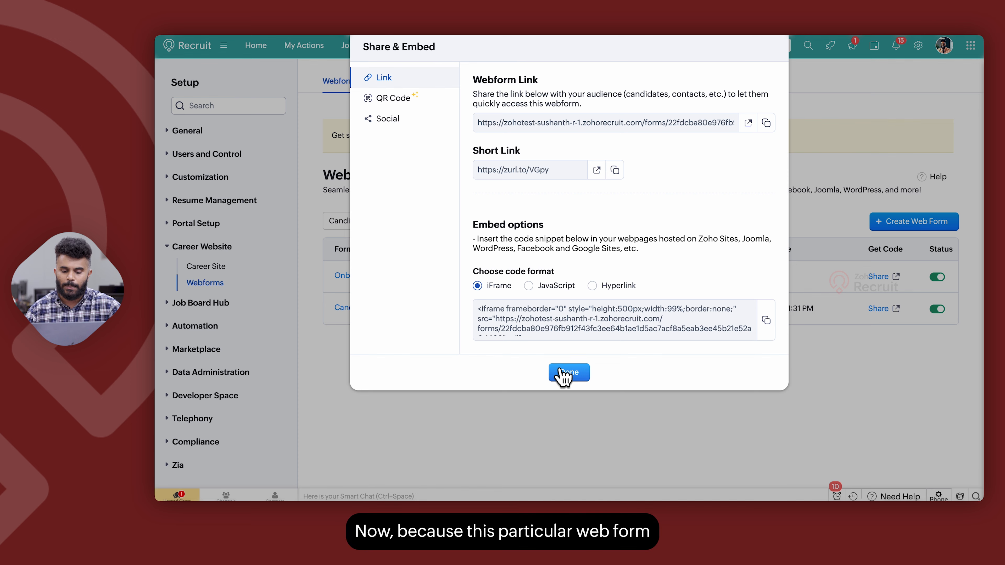
click(562, 373)
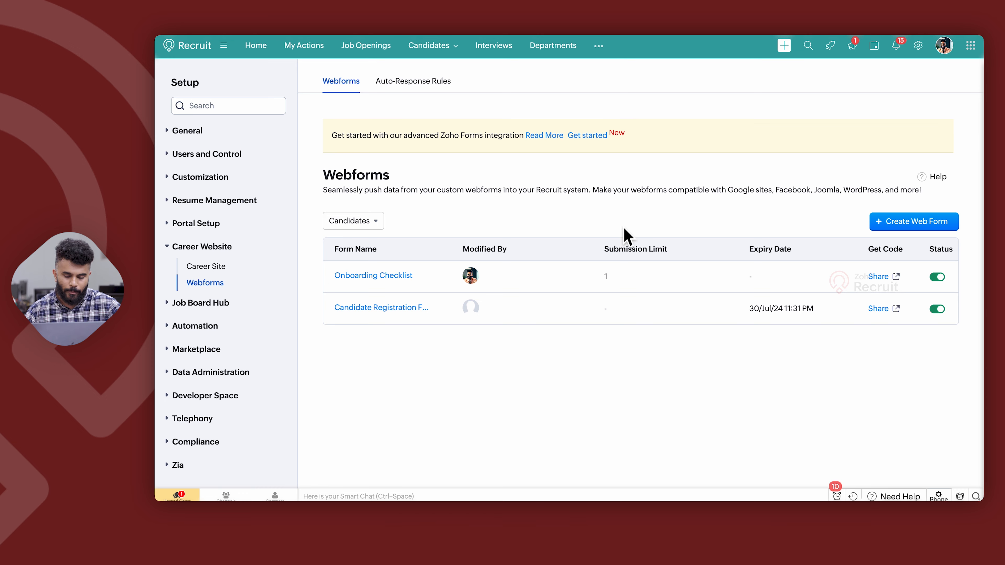
click(886, 308)
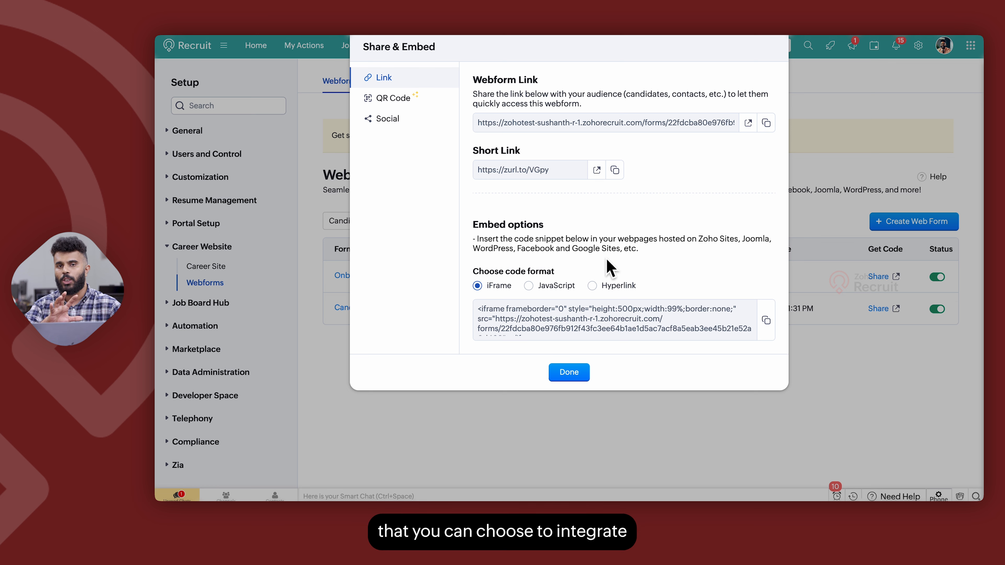
click(413, 113)
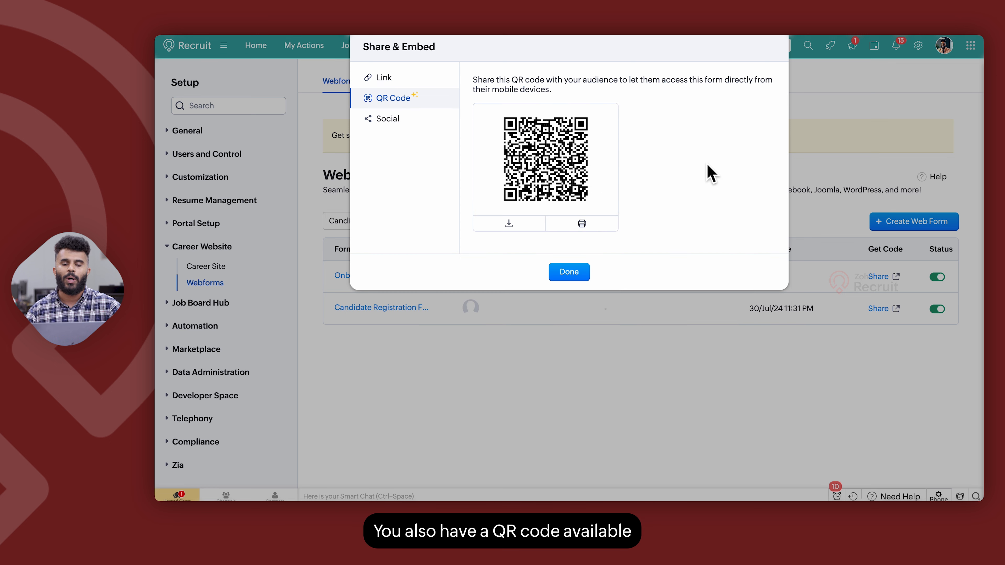